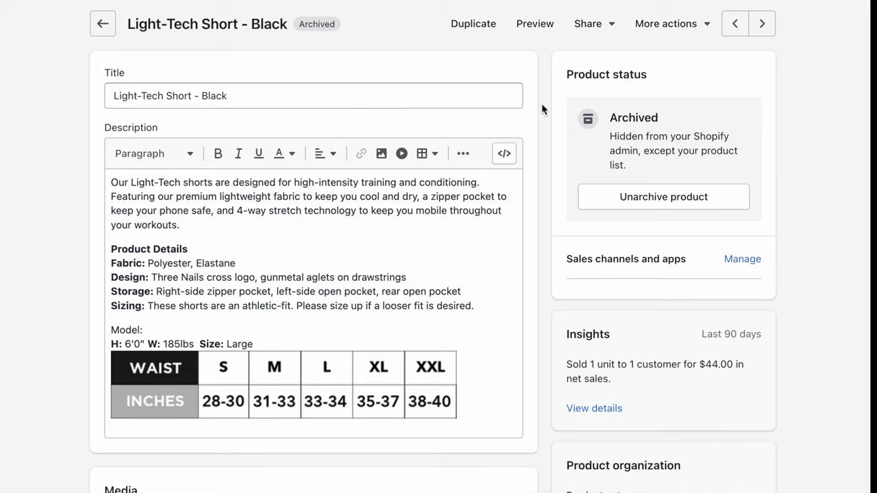
Step: Look over the product's title, description, media, size options and variant prices
scroll(542, 100, "down", 5)
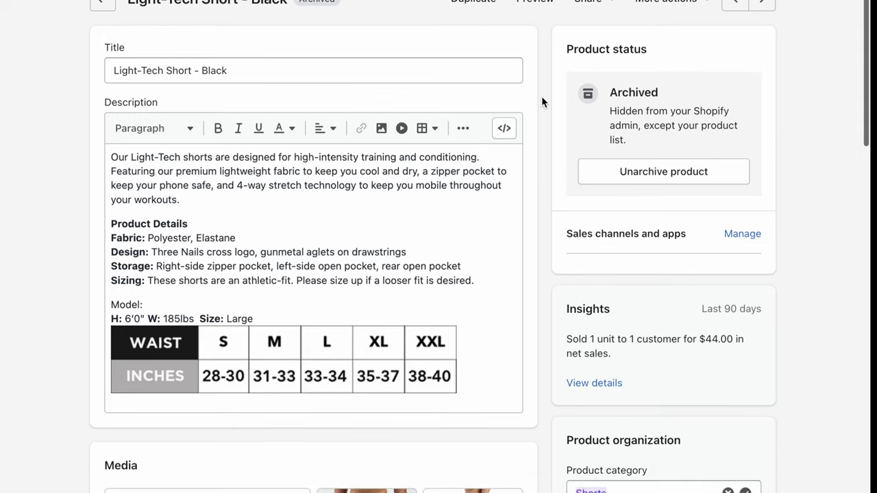
scroll(541, 101, "up", 5)
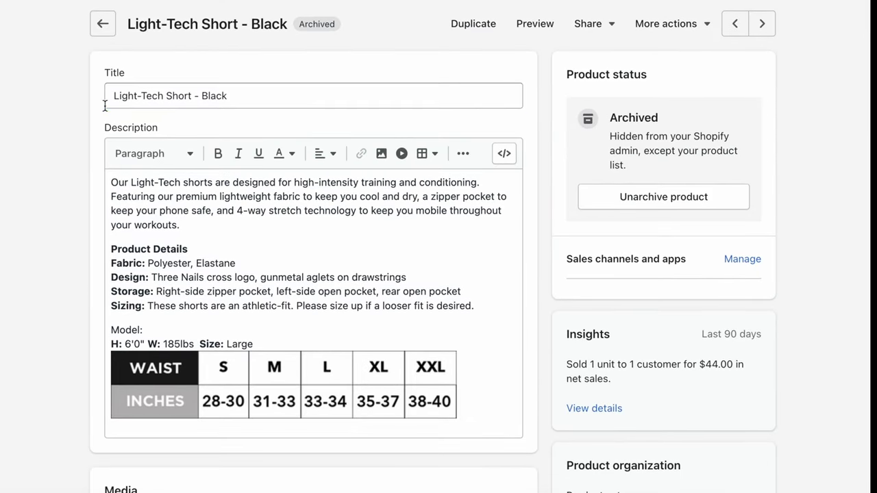
triple_click(281, 84)
left_click(542, 128)
scroll(536, 128, "down", 1)
left_click_drag(305, 175, 402, 177)
scroll(552, 300, "down", 5)
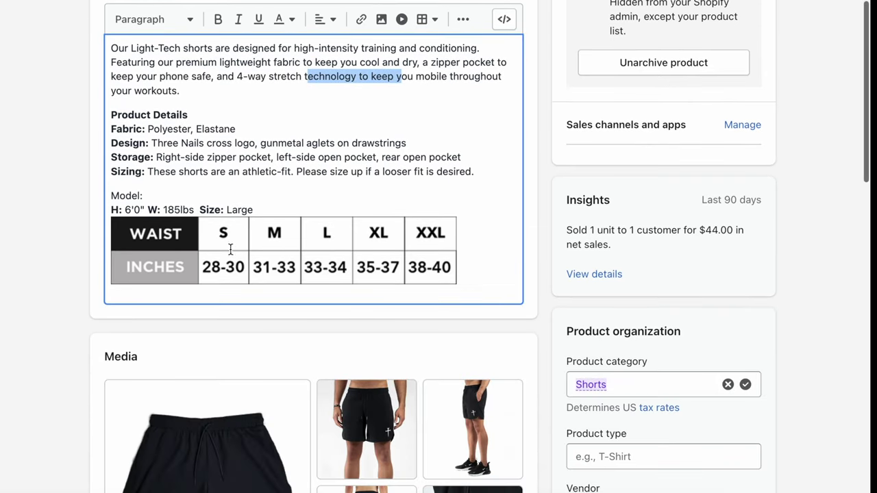
scroll(286, 293, "down", 5)
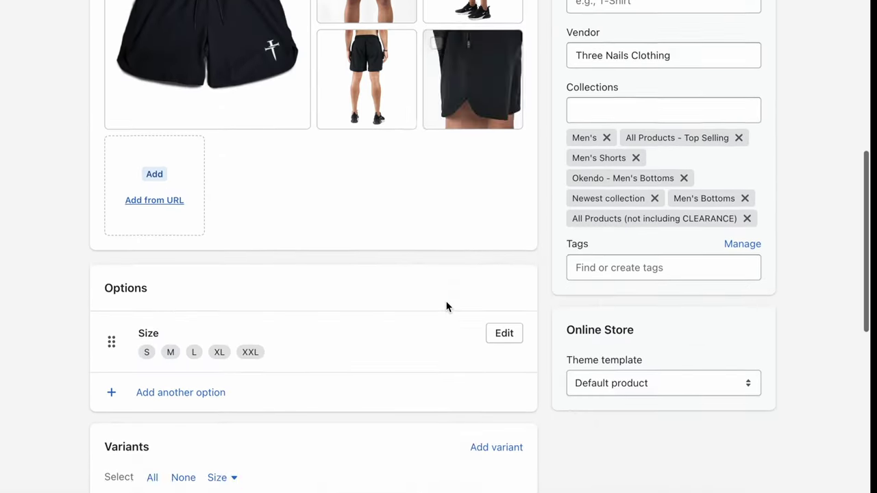
scroll(280, 242, "down", 3)
scroll(280, 243, "down", 2)
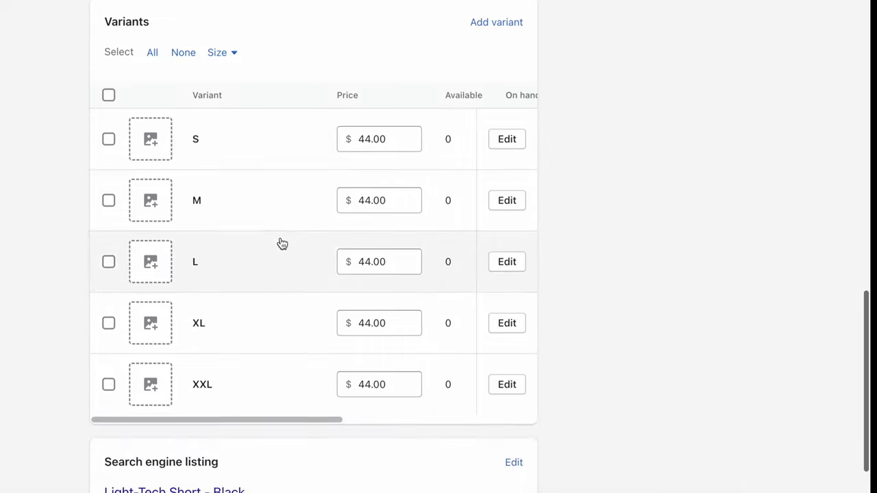
scroll(417, 163, "right", 3)
scroll(419, 163, "left", 2)
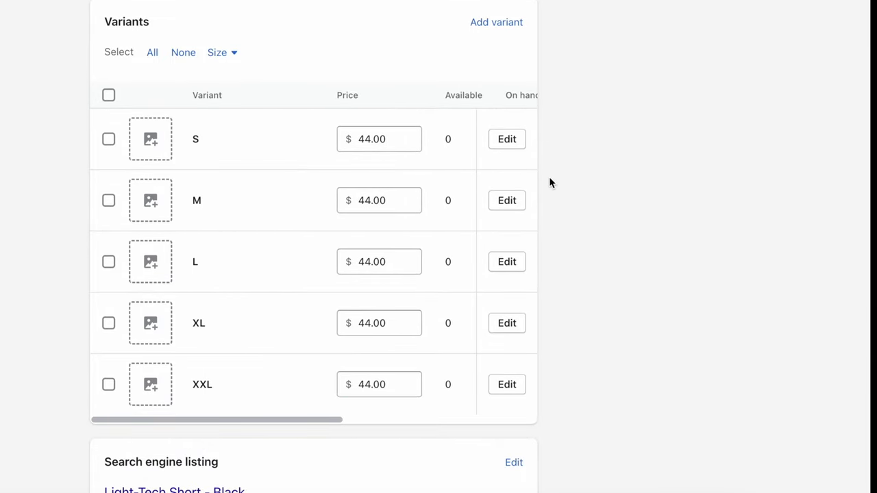
Step: Add the prefix "(Pre-Order 6 Weeks)" before the product name in the title
scroll(573, 192, "up", 10)
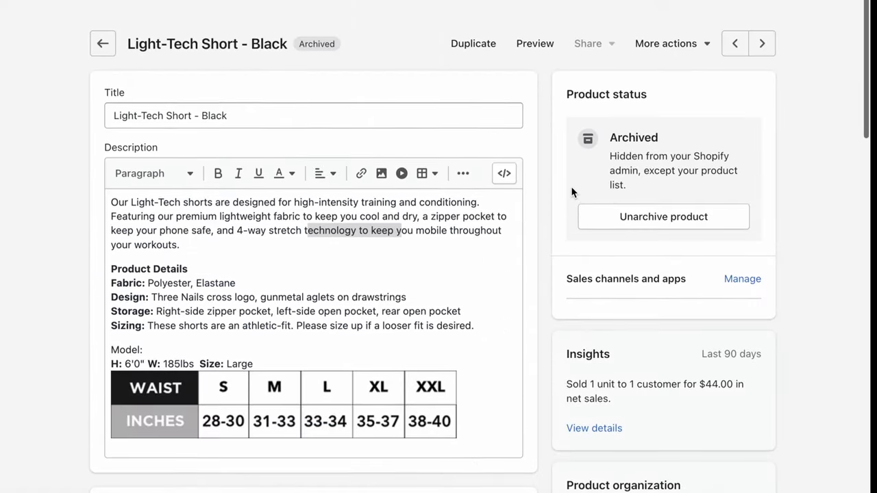
left_click(113, 95)
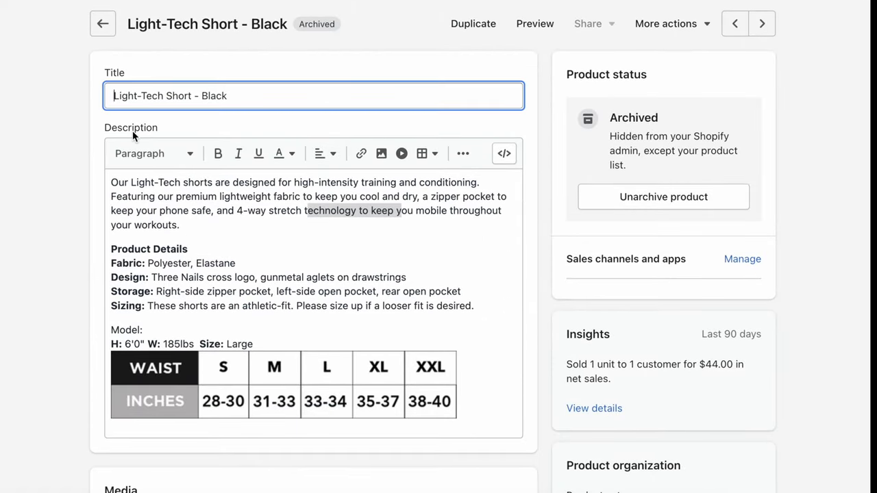
type("(")
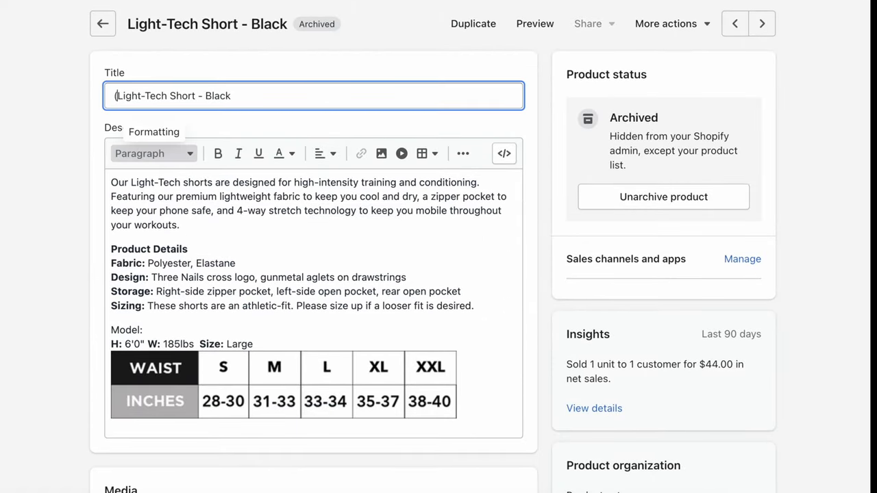
type("Pre-")
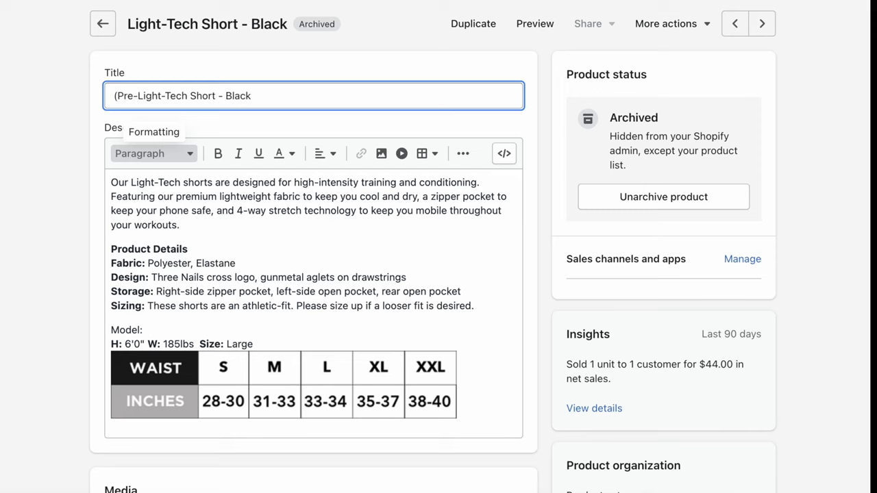
type("Order 6")
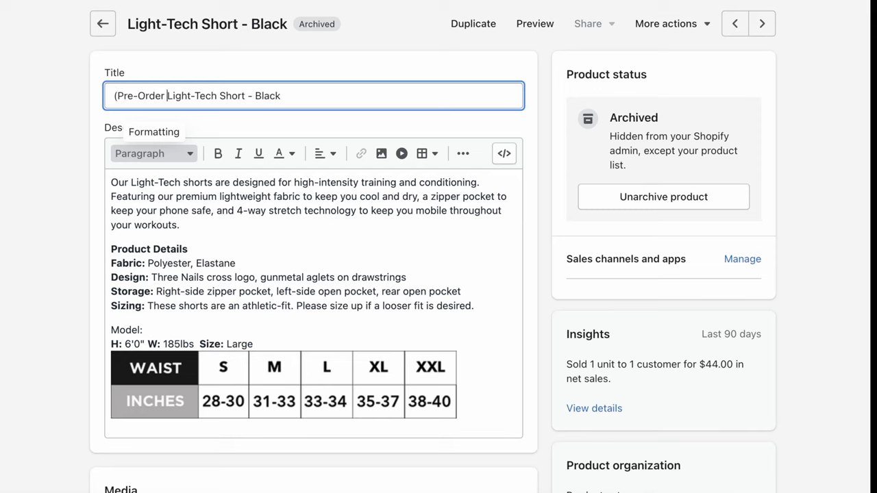
type(" Weeks")
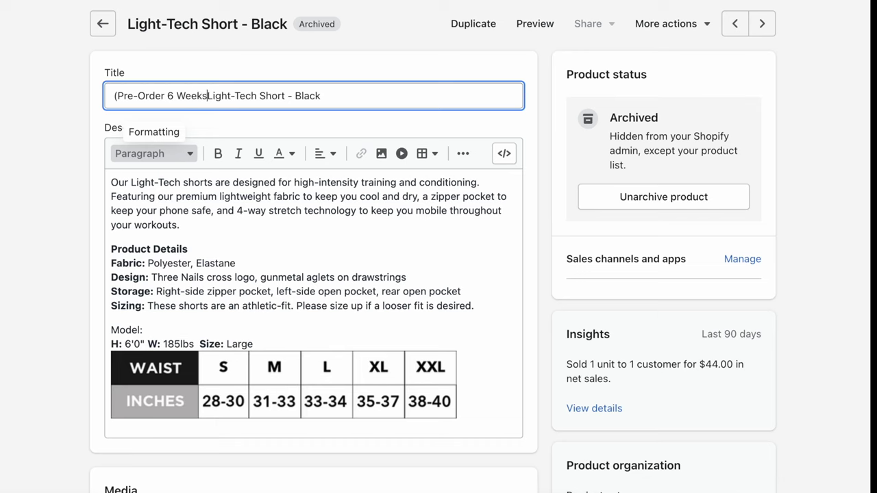
type(")")
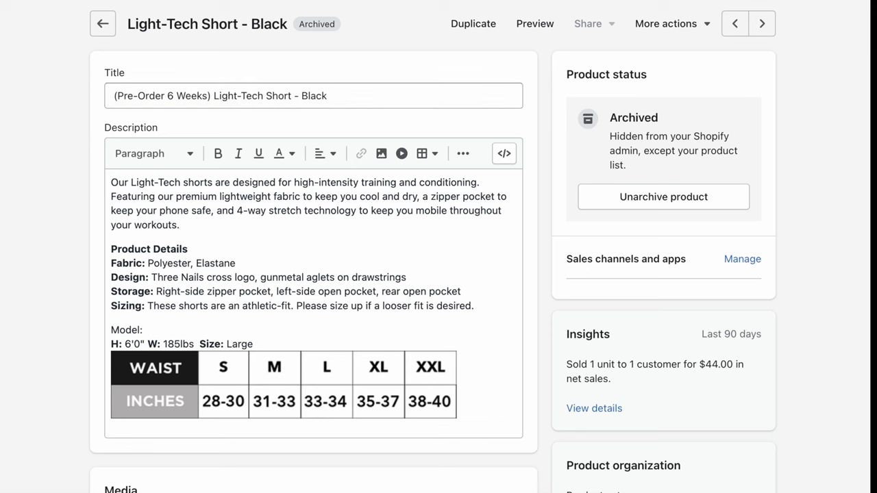
Step: Insert a bold "(Pre-Order 6-Weeks)" heading and PRE-ORDER notice above the description text, stating shipment in ONE package on/by August 15th
scroll(541, 113, "down", 1)
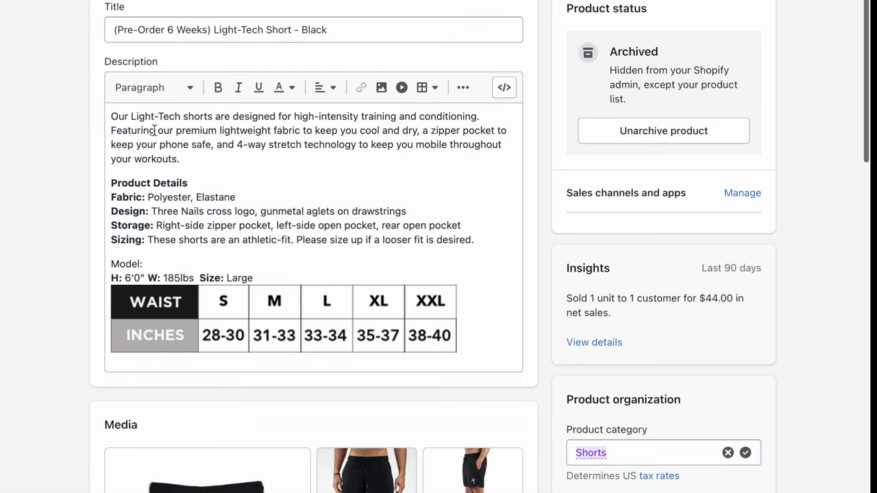
left_click(111, 116)
key("Return")
key("Return")
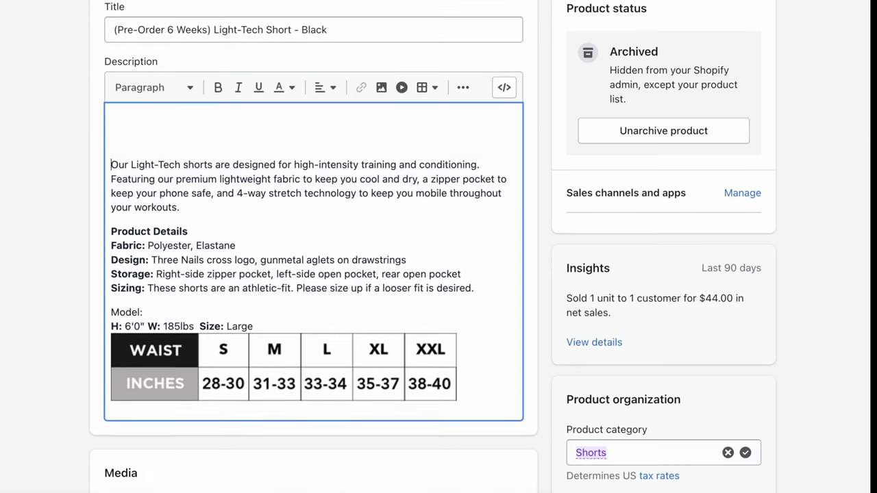
type("(Pre-Order 6-Weeks)  This product is a PRE-ORDER item. If your order includes this item, your order will be shipped in ONE package on/by August 15th. This is when we will receive our inventory shipment. Thanks for your support and patience!")
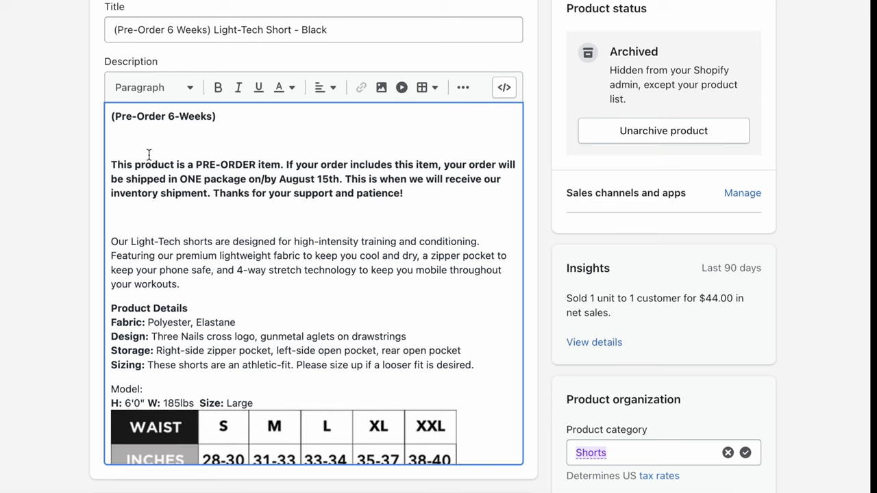
Step: Delete the "(Pre-Order 6-Weeks)" heading above the notice and the extra blank line below it
left_click(111, 164)
key("BackSpace")
key("BackSpace")
key("BackSpace")
key("BackSpace")
key("BackSpace")
key("BackSpace")
key("BackSpace")
key("BackSpace")
key("BackSpace")
key("BackSpace")
key("BackSpace")
key("BackSpace")
key("BackSpace")
key("BackSpace")
key("BackSpace")
key("BackSpace")
key("BackSpace")
key("BackSpace")
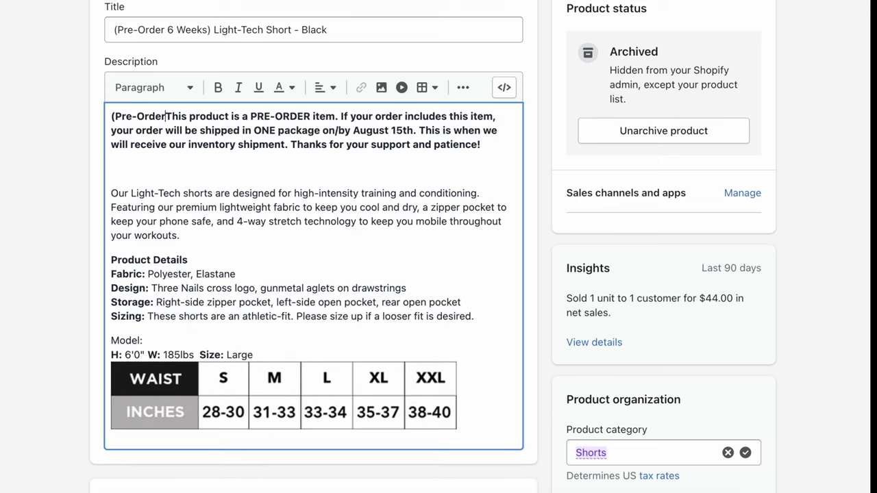
key("BackSpace")
key("BackSpace")
key("BackSpace")
key("BackSpace")
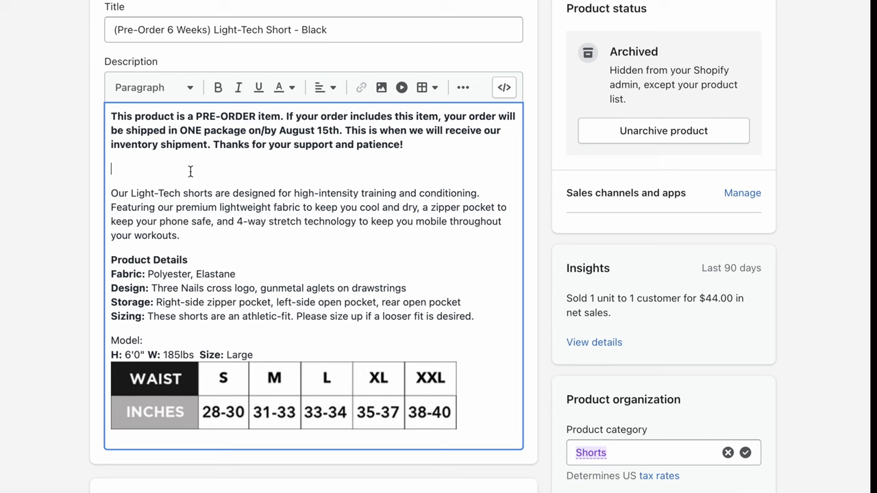
key("BackSpace")
Step: Review the pre-order notice in the description, including its shipping date and inventory explanation
scroll(337, 137, "up", 2)
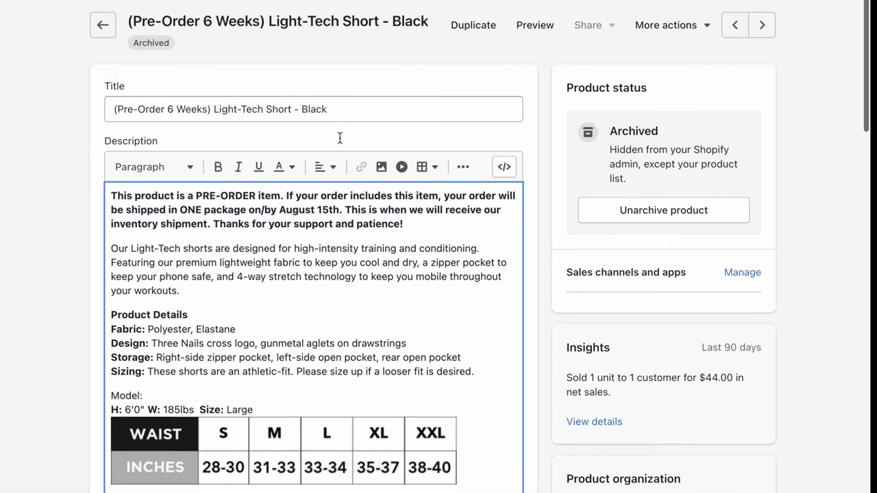
scroll(318, 139, "down", 1)
left_click(113, 154)
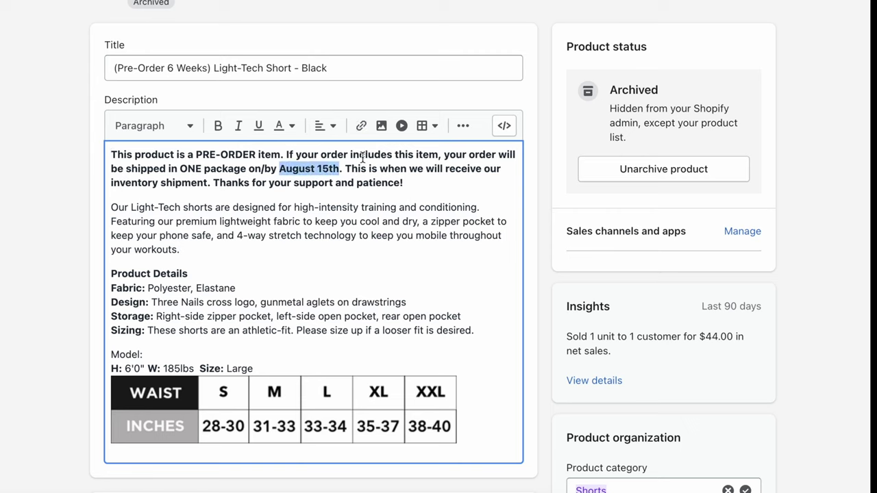
left_click(388, 168)
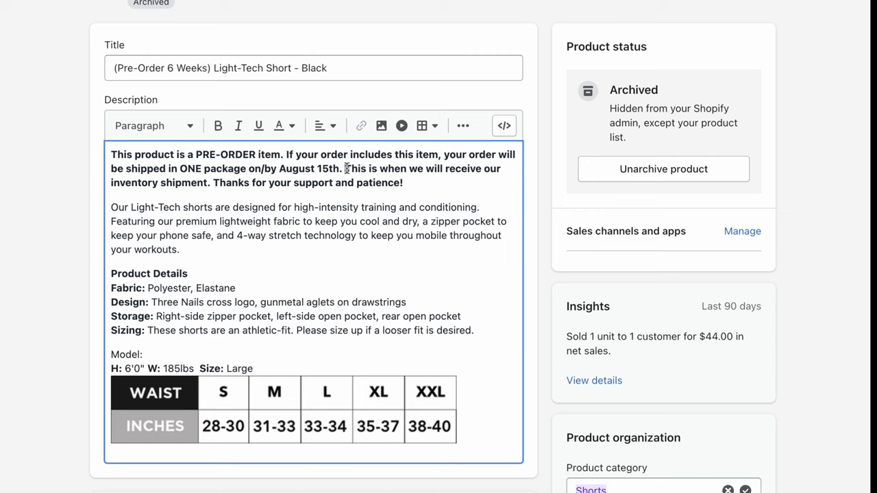
left_click(442, 181)
left_click_drag(431, 182, 116, 142)
left_click(422, 182)
scroll(422, 182, "up", 2)
scroll(446, 180, "down", 2)
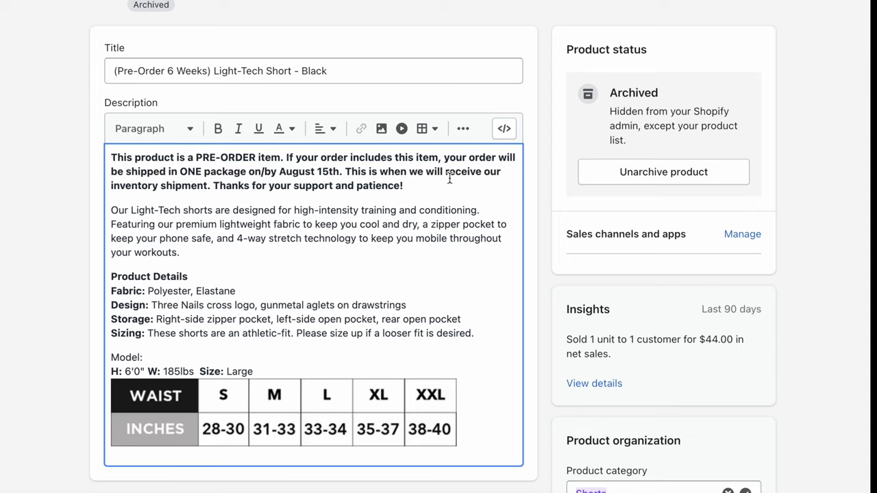
scroll(449, 178, "down", 1)
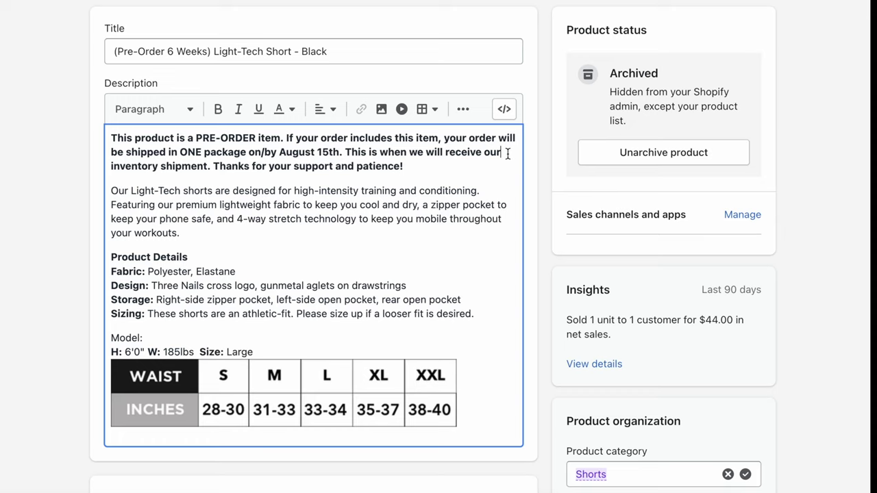
left_click(488, 165)
left_click_drag(433, 166, 101, 121)
left_click(244, 155)
scroll(244, 155, "up", 1)
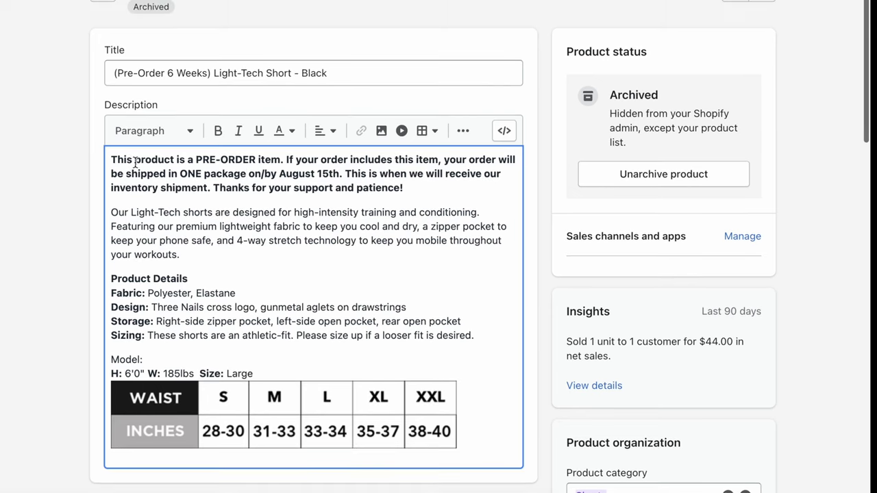
left_click_drag(135, 160, 412, 184)
left_click(380, 176)
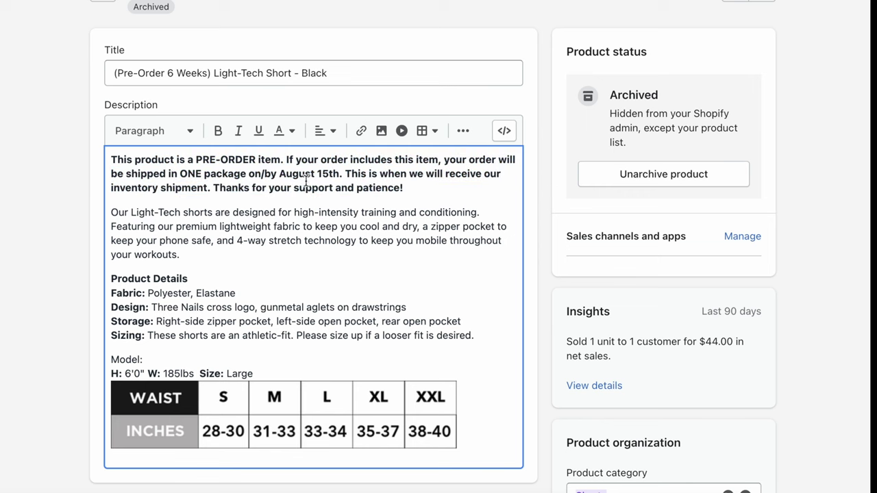
Step: Check the pre-order wording in the title and description, and look over the media and collections
scroll(304, 211, "down", 1)
scroll(435, 223, "up", 2)
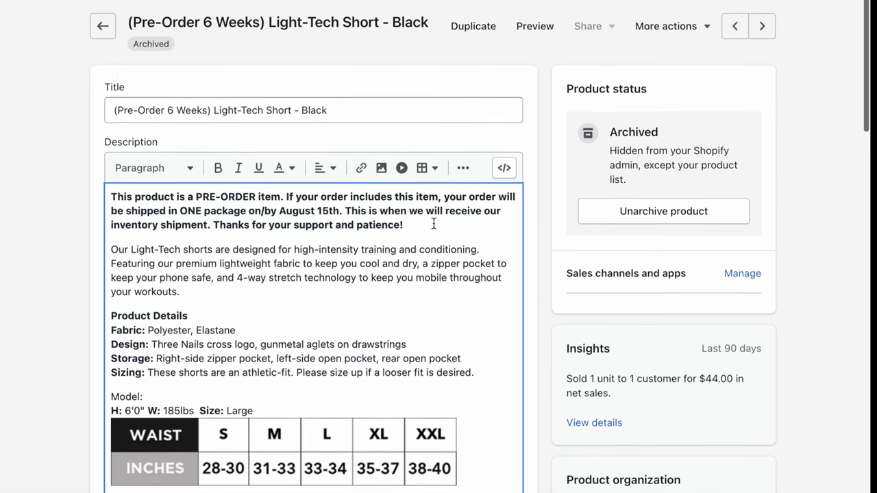
left_click_drag(434, 224, 90, 196)
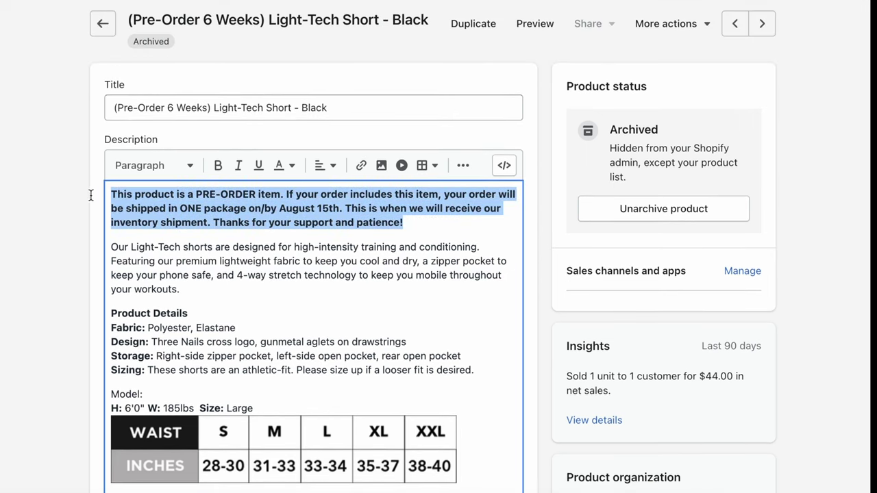
left_click(426, 224)
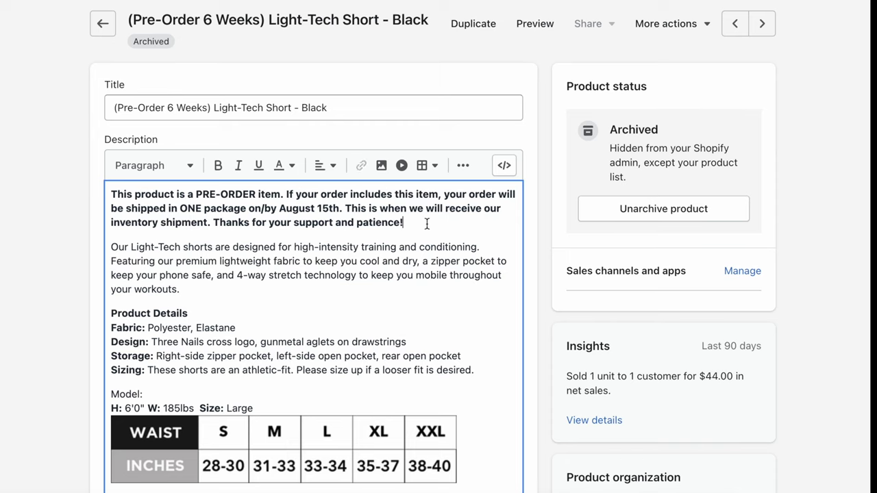
left_click_drag(215, 107, 93, 118)
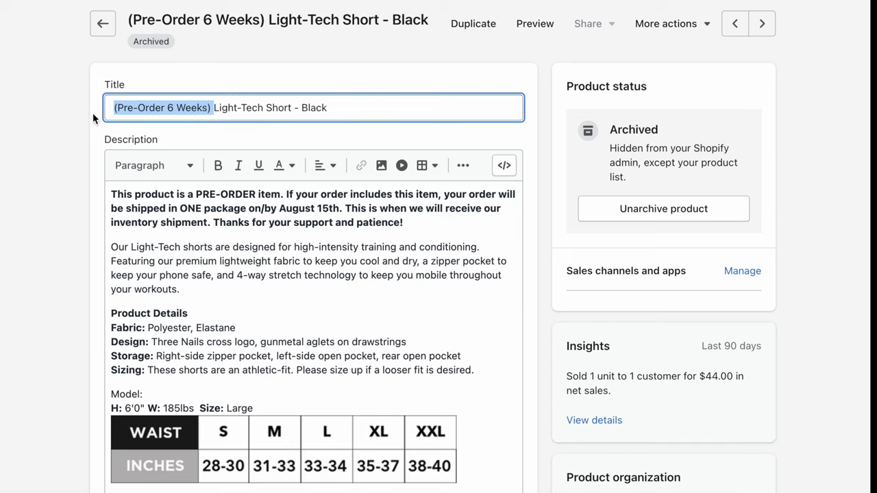
left_click(138, 106)
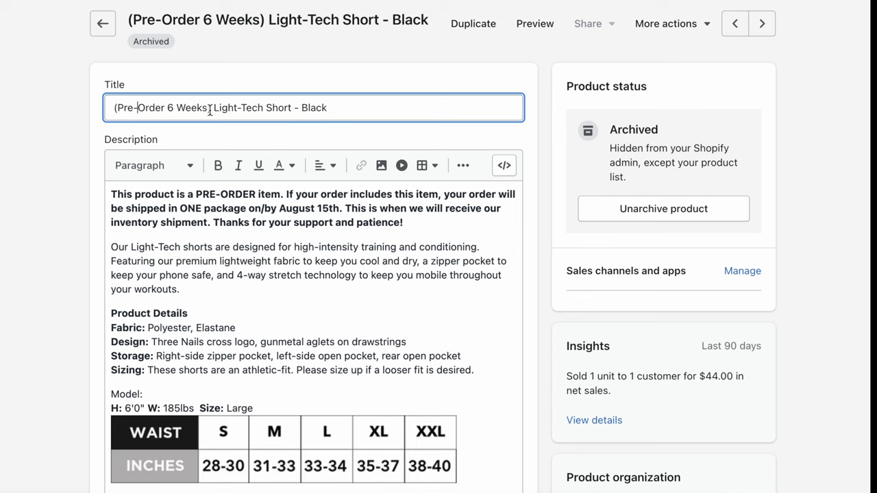
left_click_drag(135, 189, 487, 221)
left_click(519, 223)
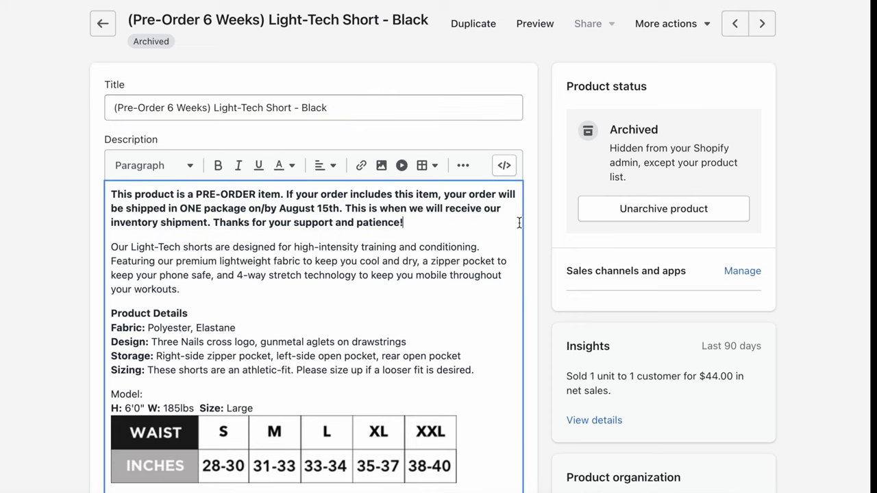
left_click(543, 222)
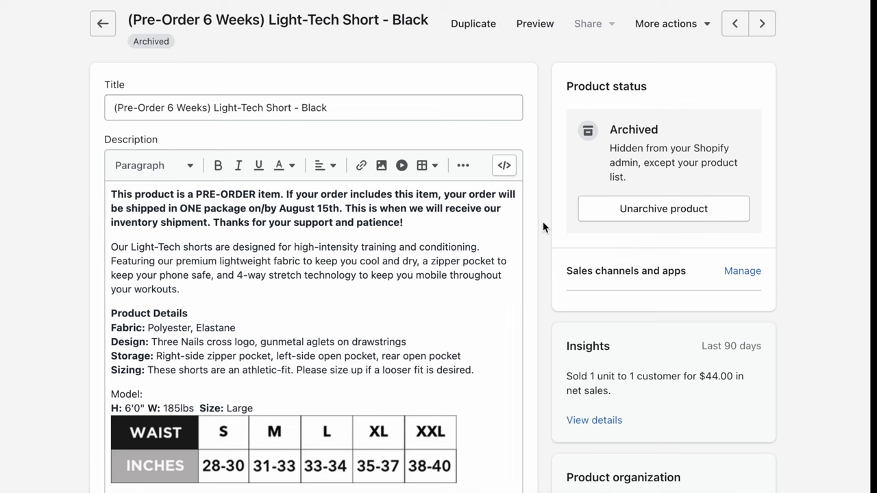
scroll(543, 221, "down", 1)
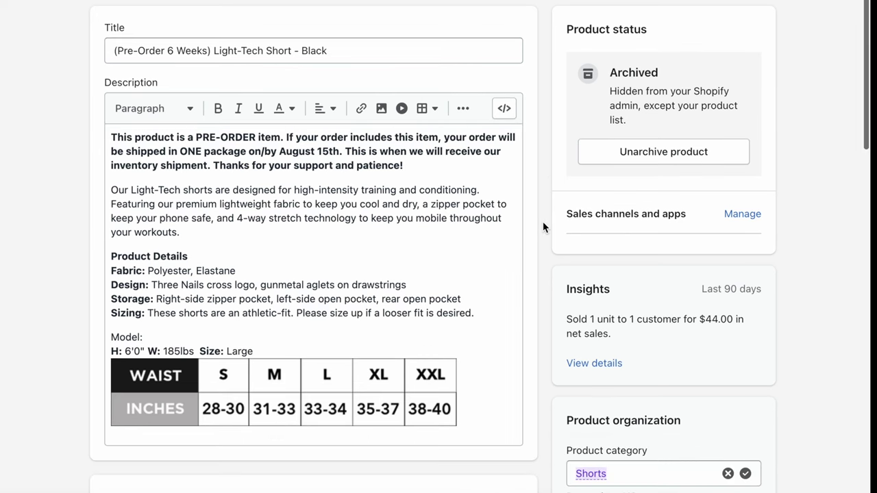
scroll(543, 226, "down", 1)
scroll(543, 227, "up", 2)
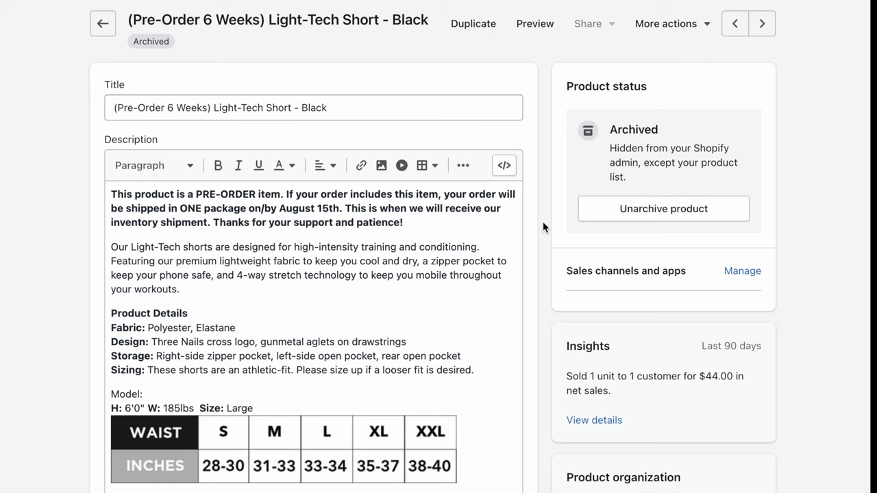
scroll(543, 221, "down", 7)
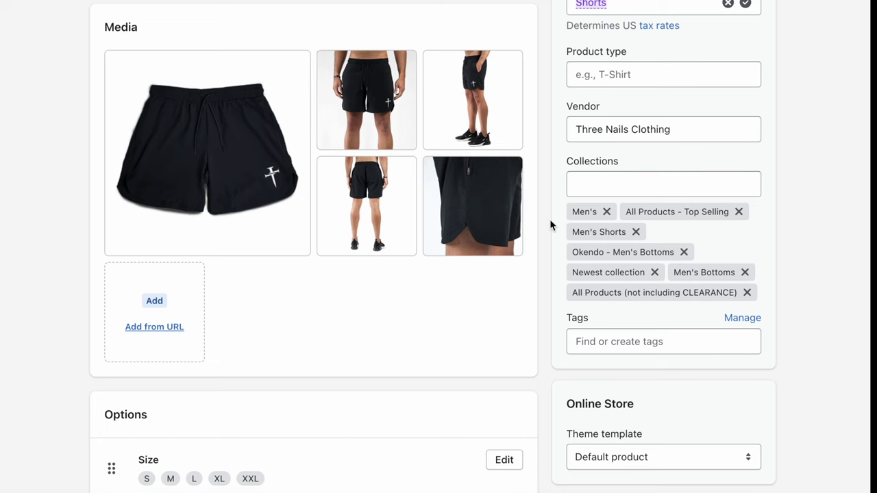
Step: Set the on-hand inventory of the size S variant to 100 in the variants list
scroll(550, 225, "down", 7)
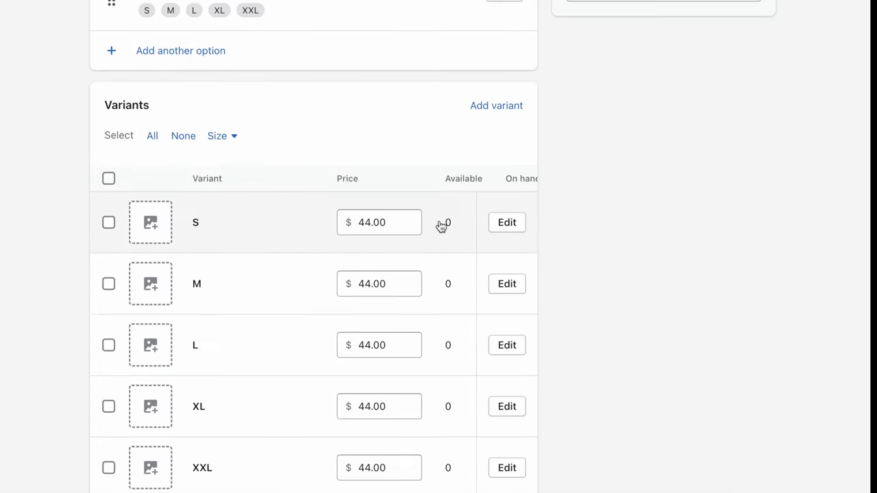
scroll(495, 231, "right", 5)
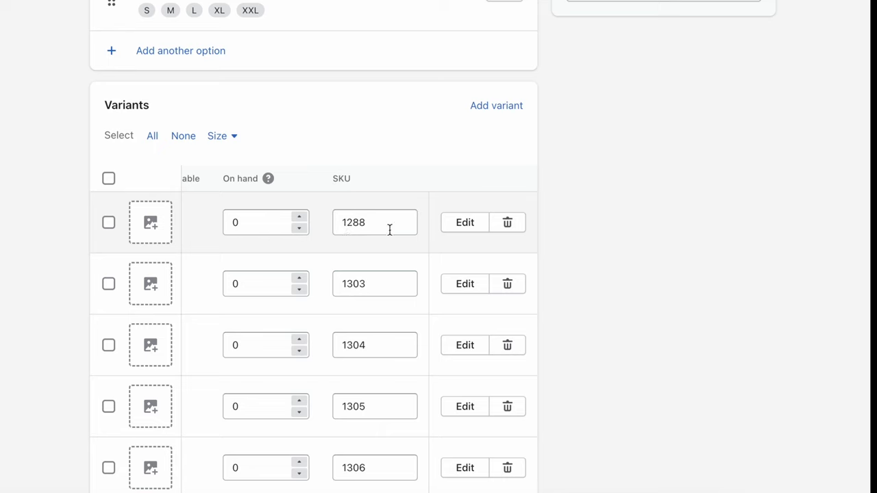
scroll(389, 230, "left", 5)
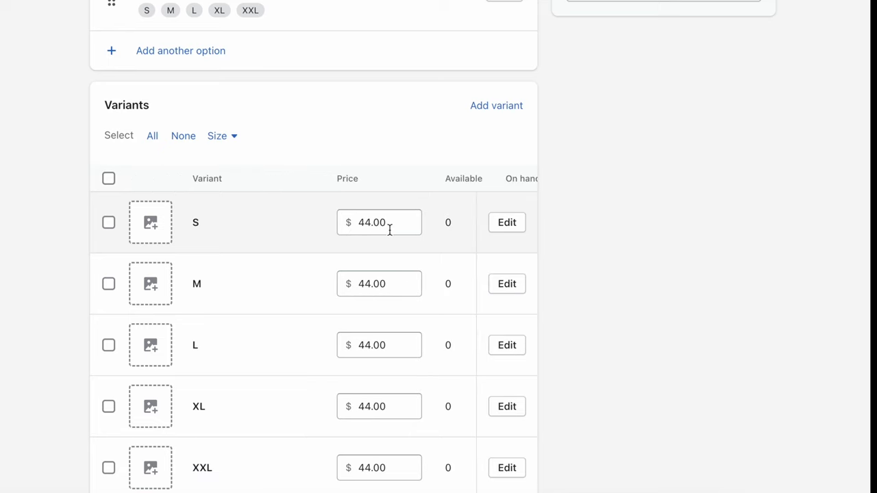
scroll(389, 230, "right", 5)
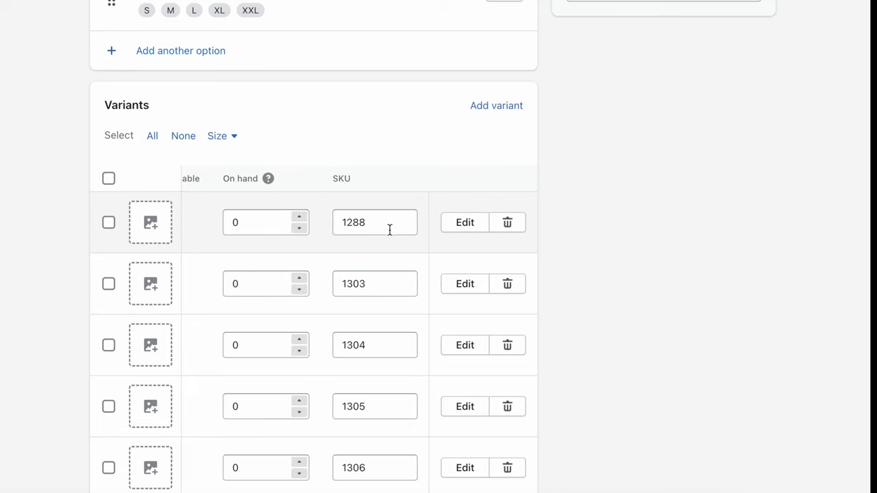
scroll(389, 230, "down", 1)
scroll(389, 230, "left", 1)
left_click(322, 181)
type("3")
key("BackSpace")
type("0")
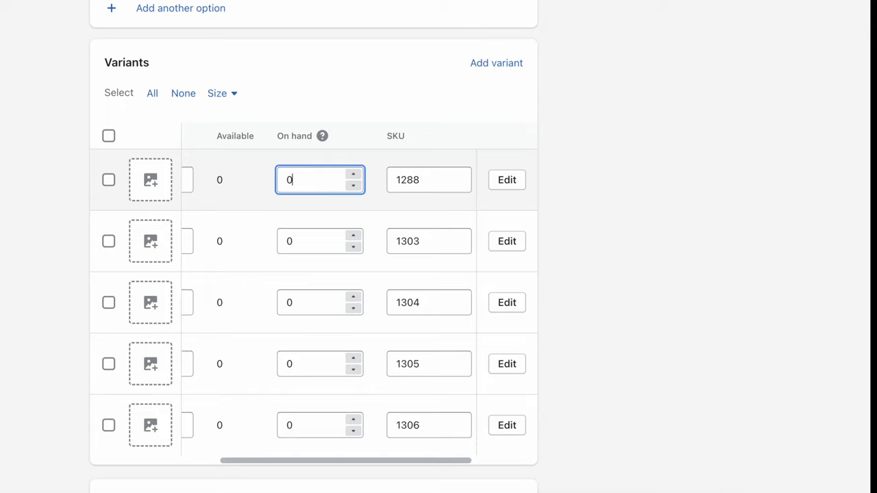
type("100")
Step: Set the on-hand inventory of the size M and L variants to 200 each
left_click(319, 235)
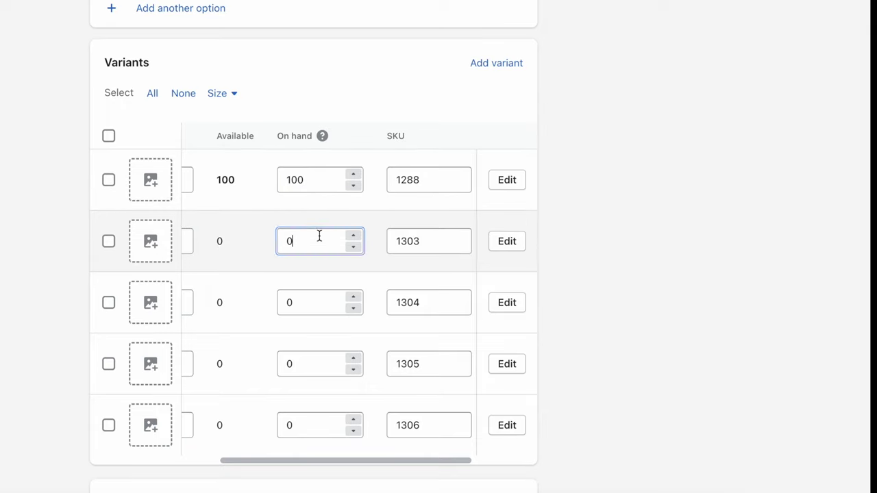
type("200")
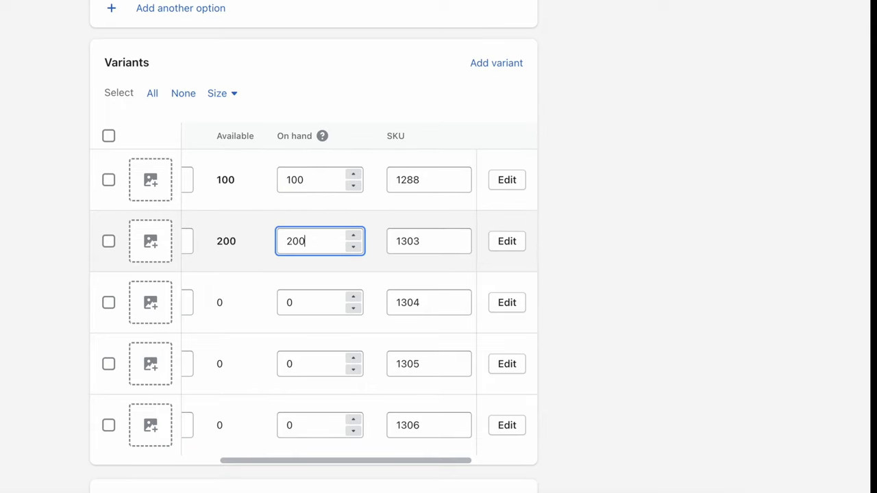
left_click(297, 299)
type("2")
type("2000")
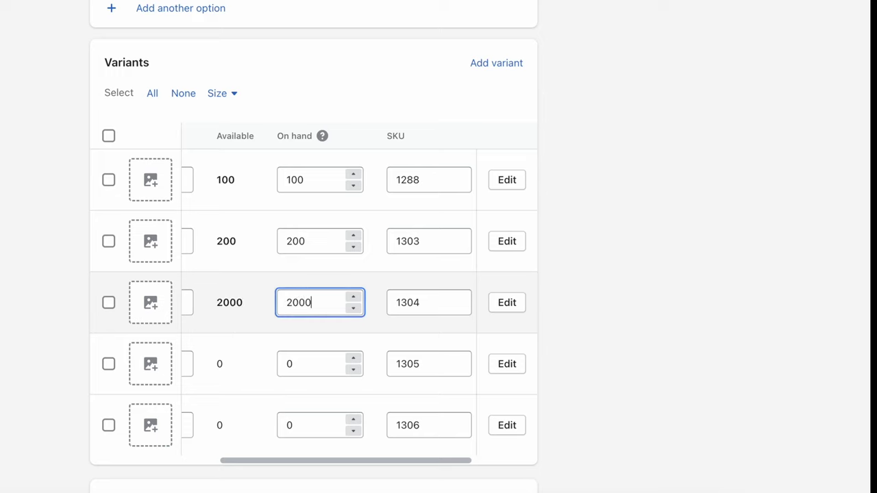
key("BackSpace")
Step: Set the on-hand inventory of the size XL and XXL variants to 100 each
left_click(291, 363)
key("Up")
key("Down")
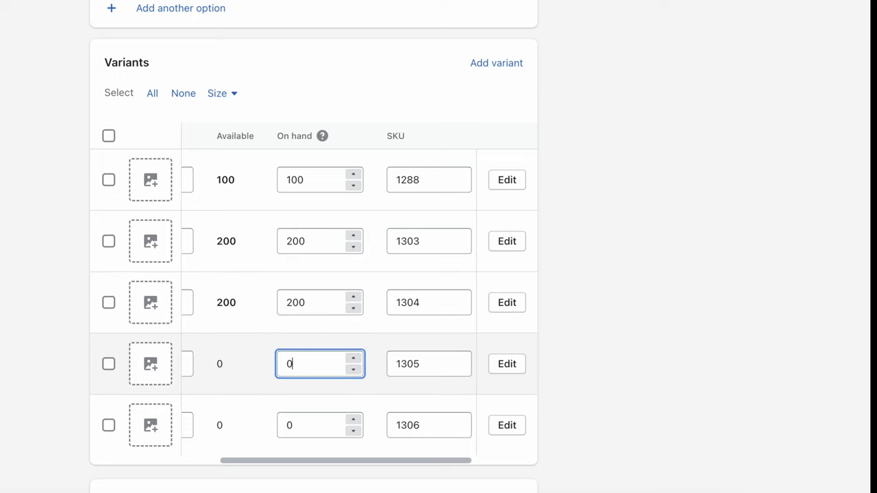
type("100")
left_click(285, 425)
key("BackSpace")
type("100")
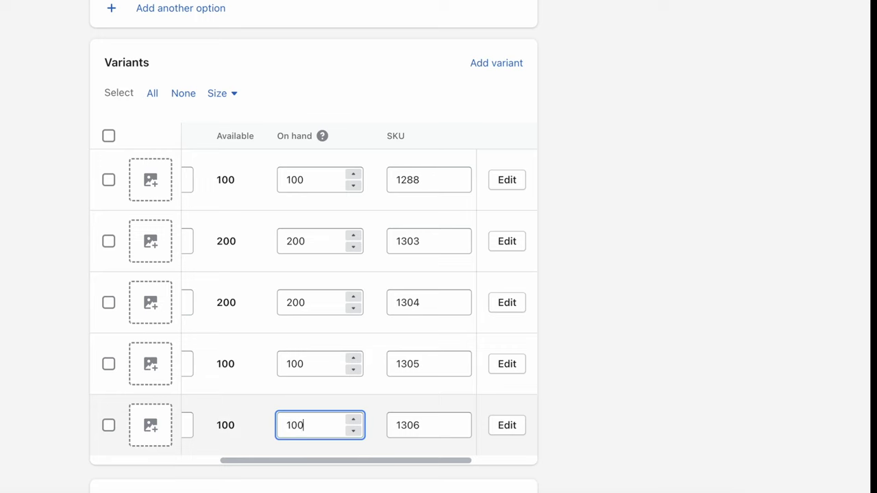
left_click(623, 264)
Step: Review the inventory quantities of all size variants and the pre-order title and description of the product
scroll(623, 265, "up", 1)
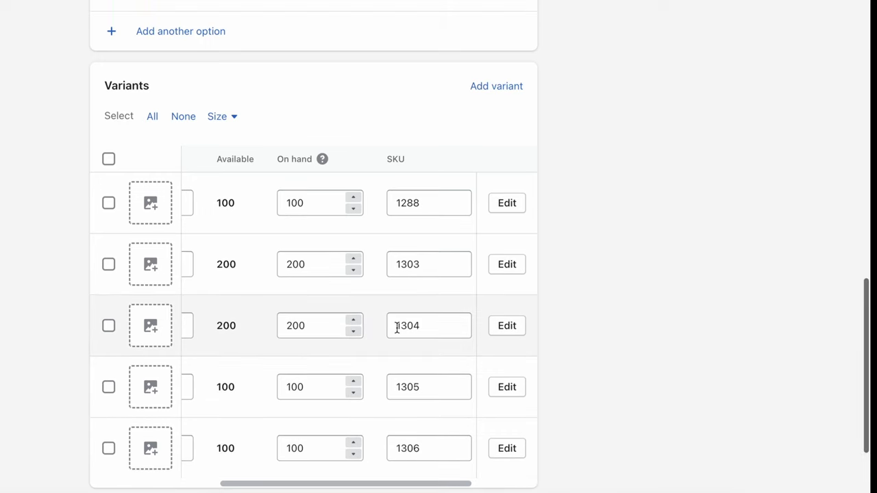
scroll(397, 327, "left", 3)
scroll(397, 328, "left", 2)
scroll(397, 327, "right", 5)
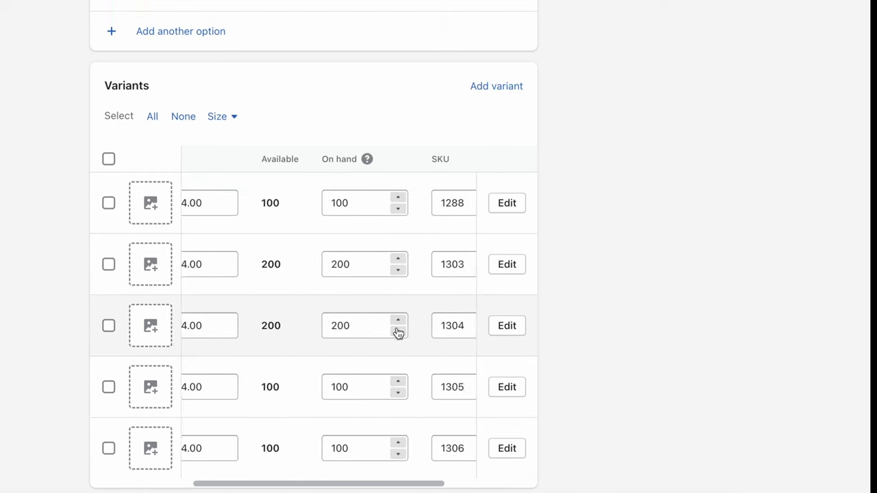
scroll(270, 289, "down", 2)
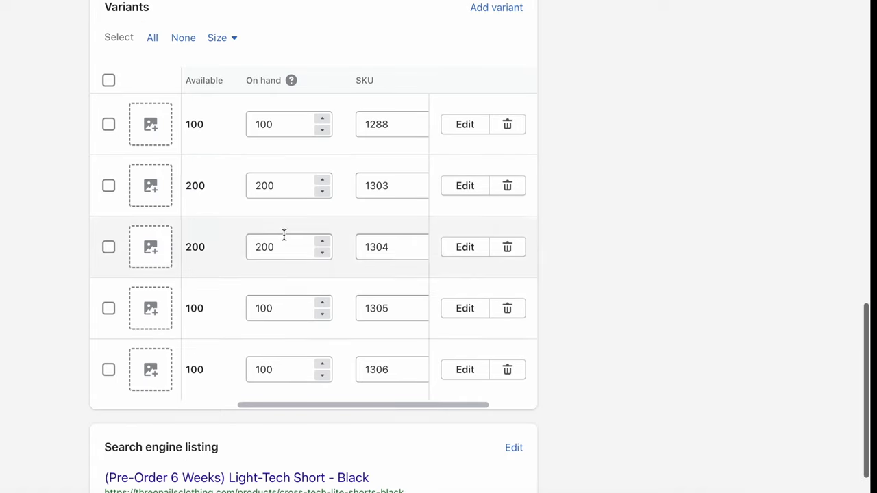
scroll(284, 235, "up", 2)
scroll(343, 351, "up", 10)
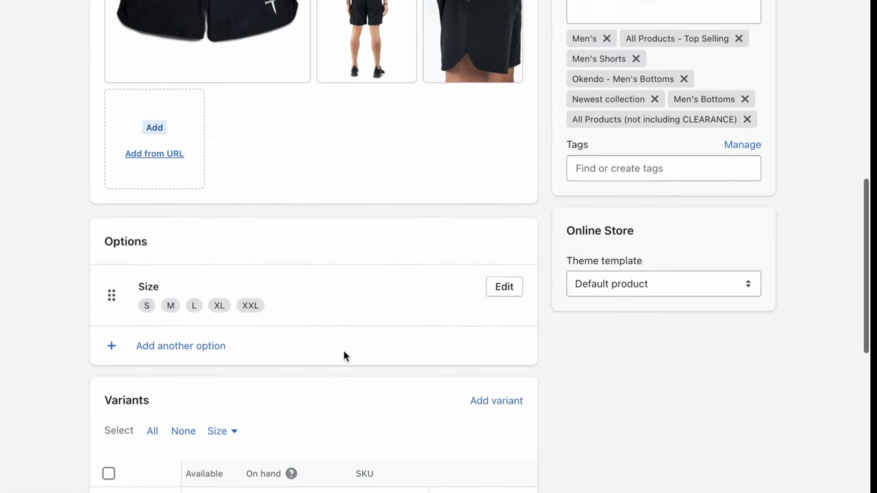
scroll(343, 350, "up", 3)
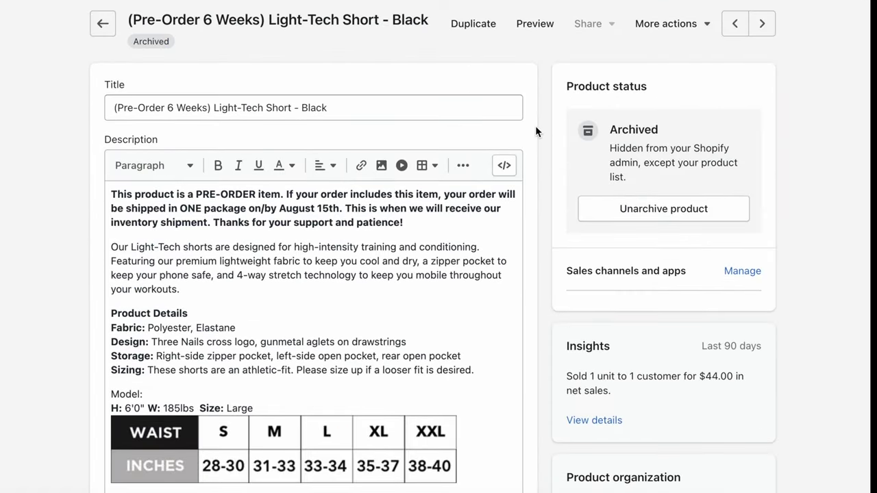
Step: Preview the product in the online store and expand its description to read the pre-order notice
left_click(537, 25)
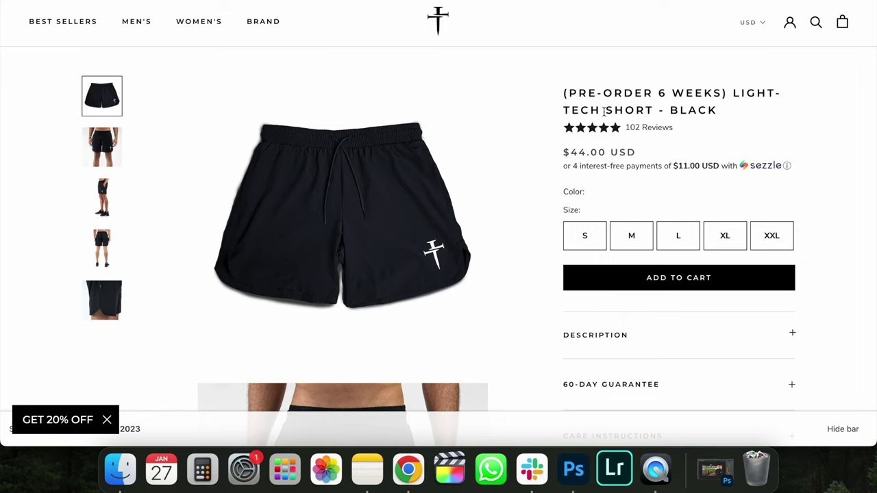
scroll(697, 241, "down", 1)
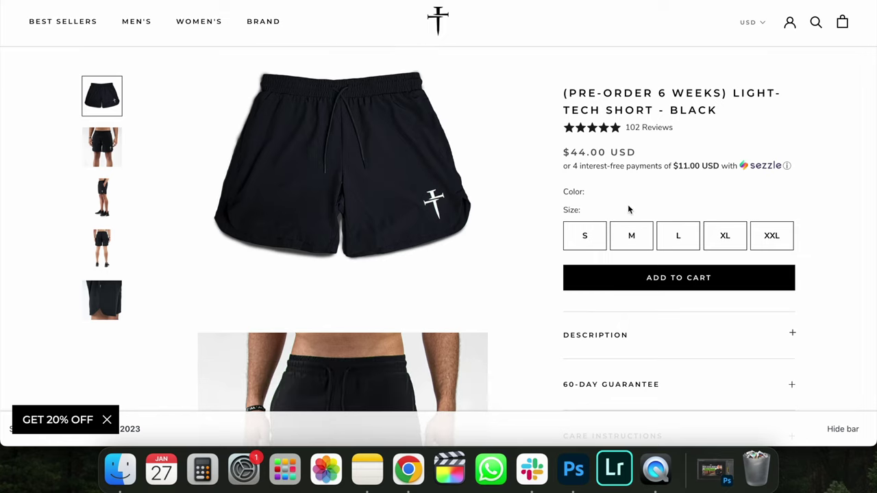
scroll(627, 205, "down", 3)
left_click(643, 345)
scroll(794, 333, "down", 5)
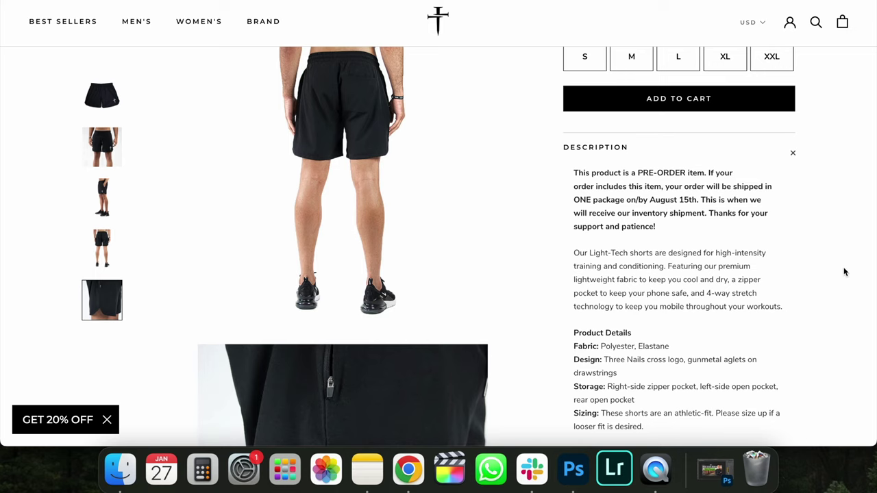
scroll(846, 273, "down", 2)
scroll(751, 199, "up", 1)
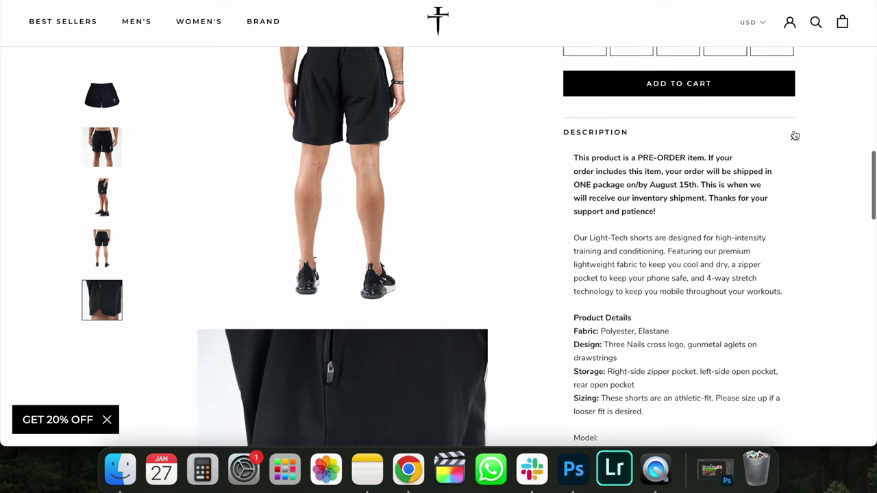
Step: Collapse the description on the store page, select size M and add the shorts to the cart
left_click(792, 136)
scroll(793, 131, "down", 3)
scroll(794, 132, "up", 1)
scroll(793, 135, "up", 5)
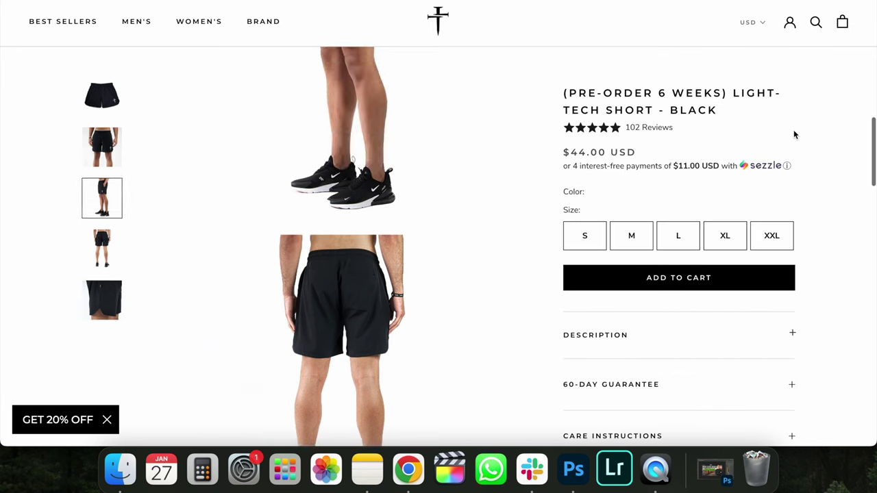
left_click(626, 235)
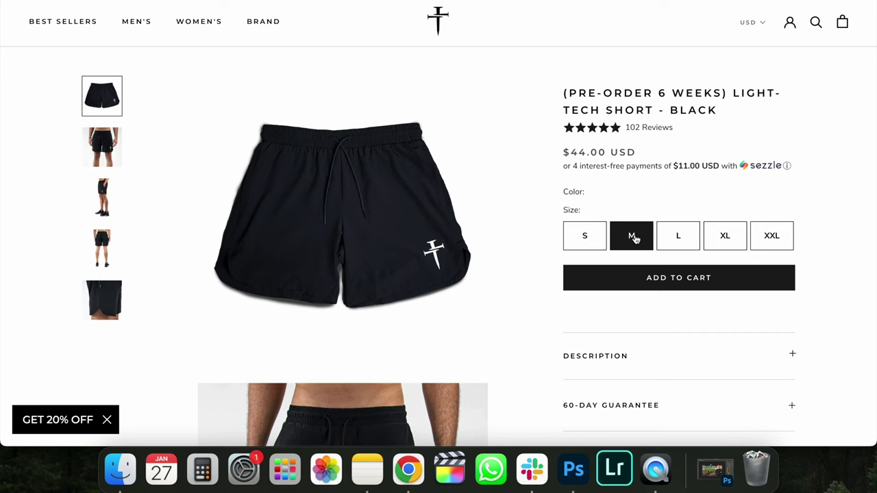
left_click(646, 278)
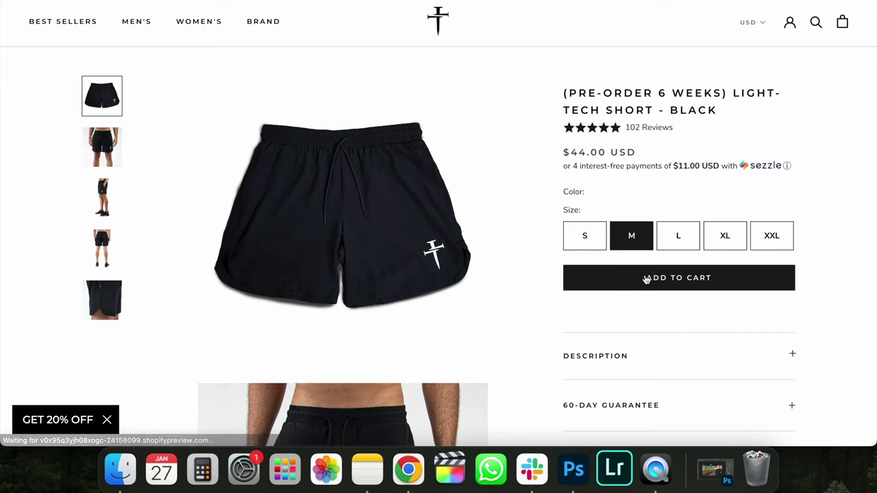